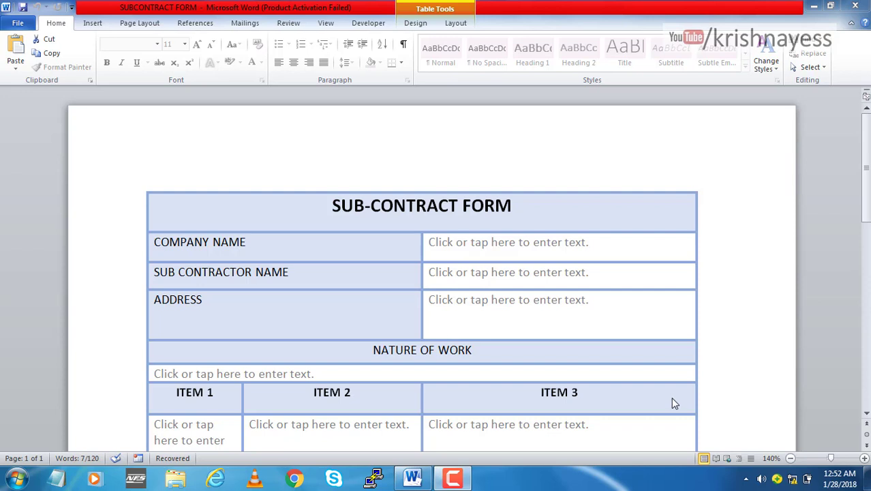
Enter XYZ COMPANY as the company name and XYZ PERSON as the sub contractor name
left_click(564, 312)
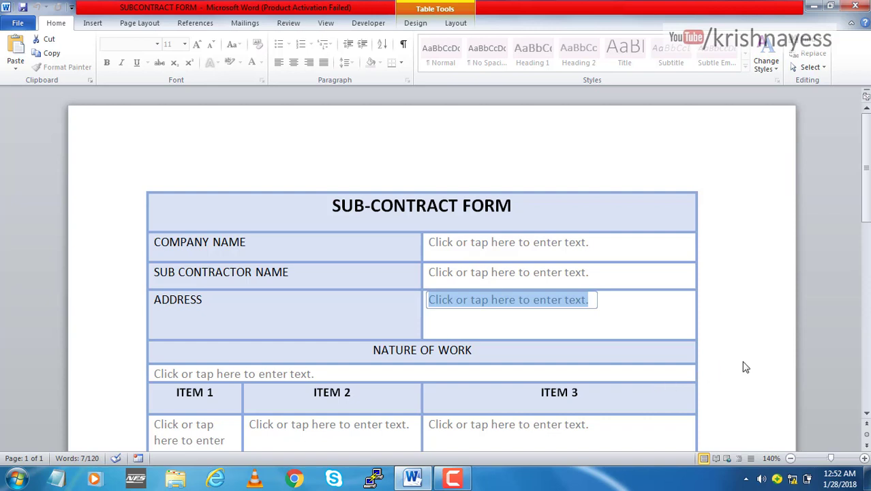
key("Tab")
key("Tab")
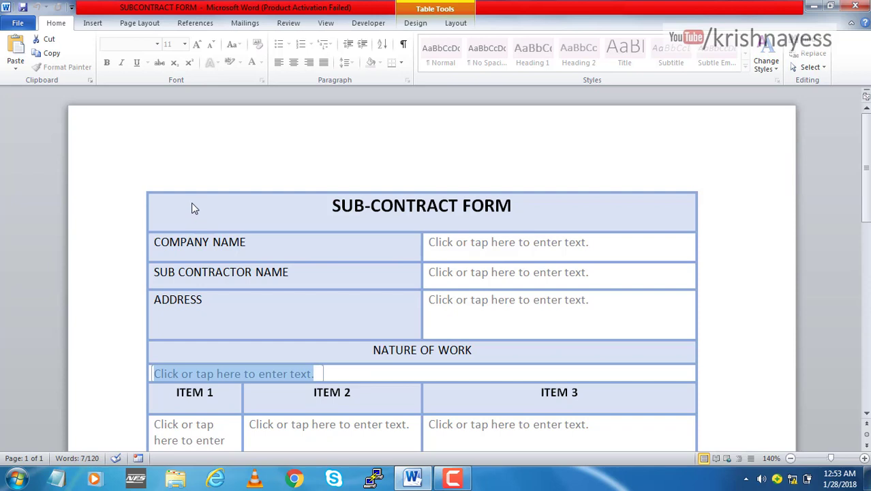
left_click(280, 254)
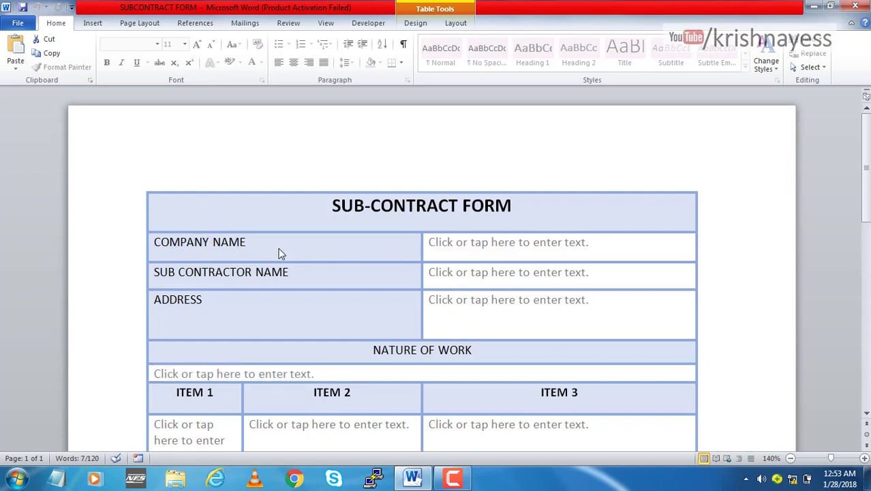
key("Tab")
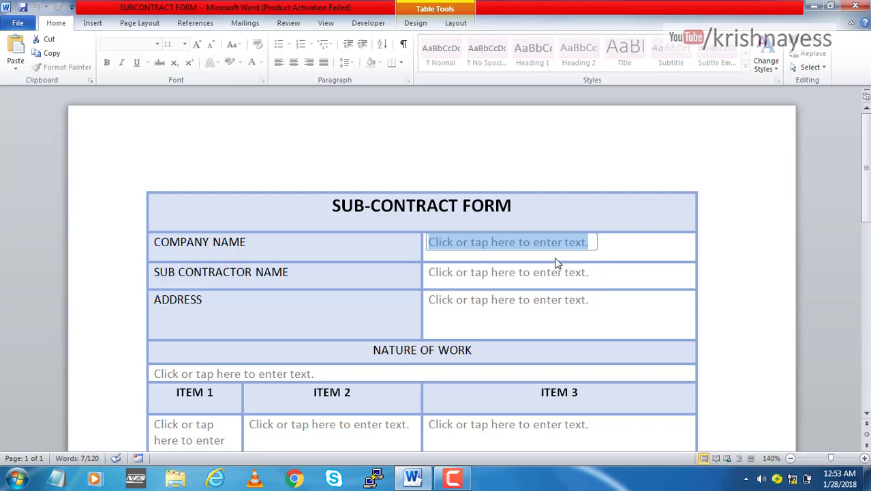
left_click(332, 210)
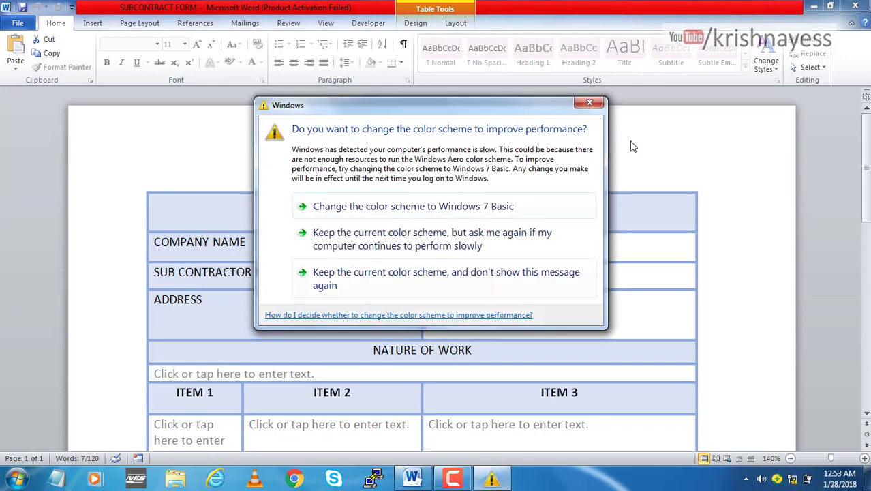
left_click(587, 103)
left_click(481, 245)
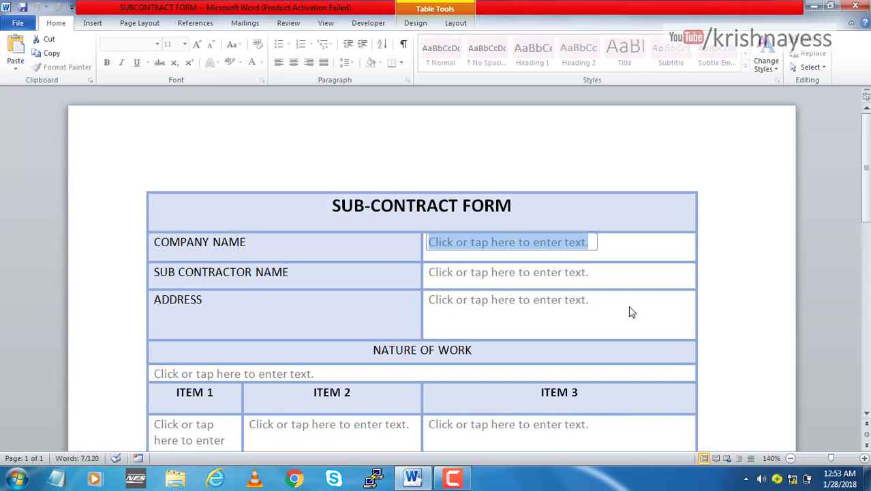
type("XYZ CO")
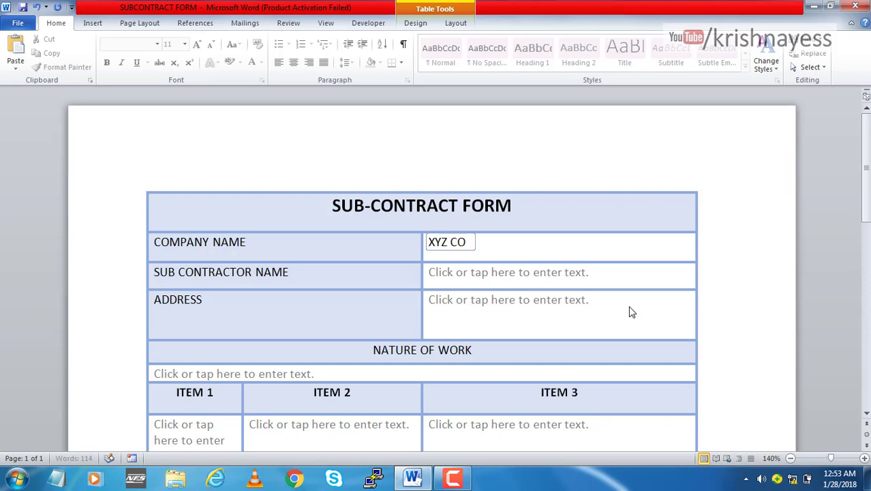
type("MPANY")
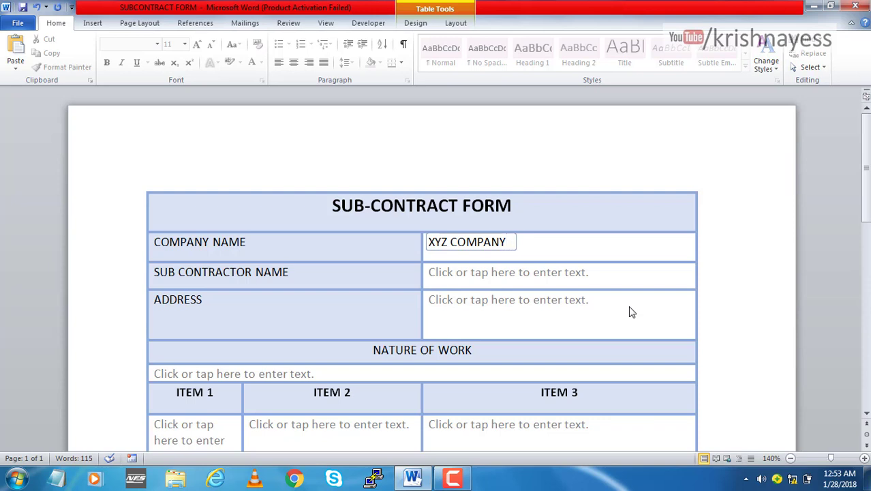
key("Tab")
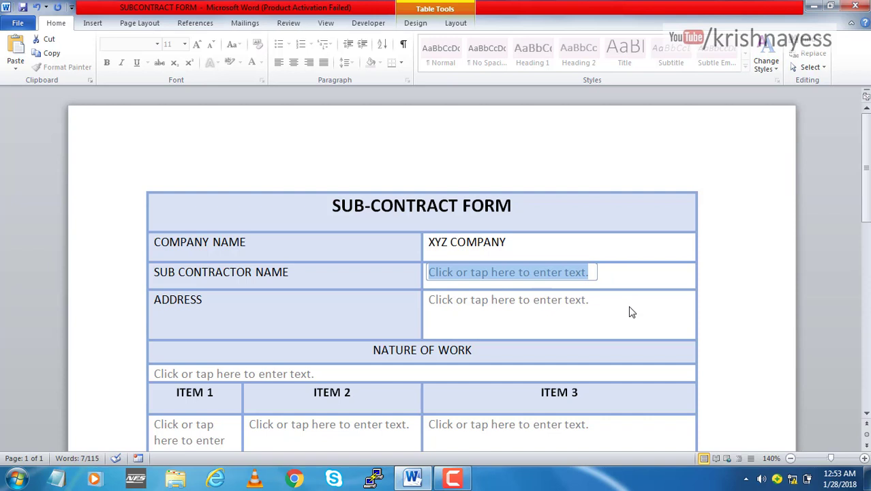
type("X")
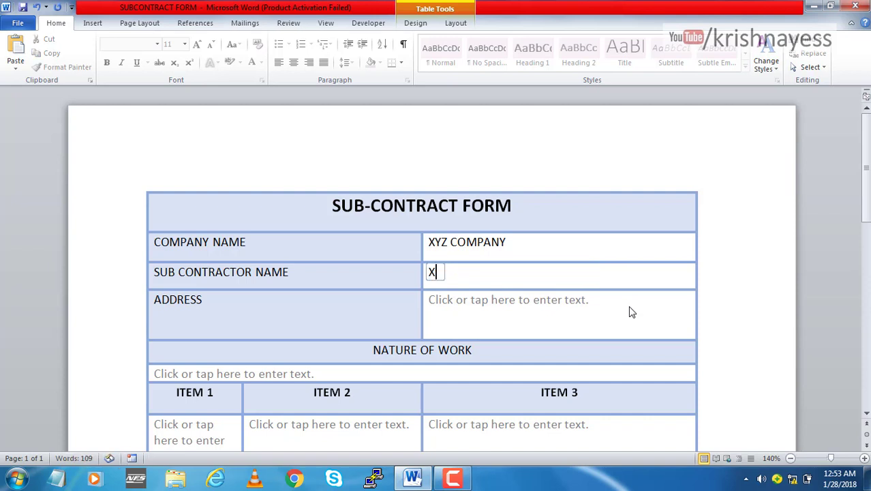
type("YZ PERSON")
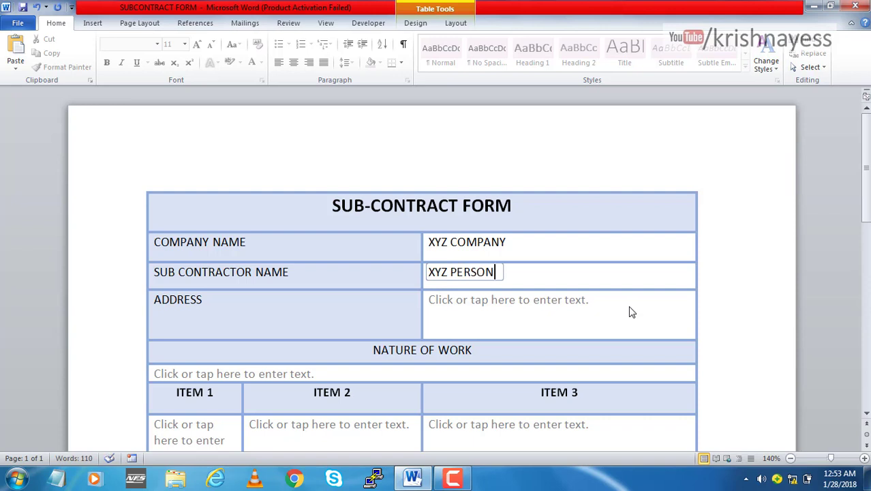
Type the sample address text into the Address field, removing the pasted duplicate
left_click(630, 311)
type("3")
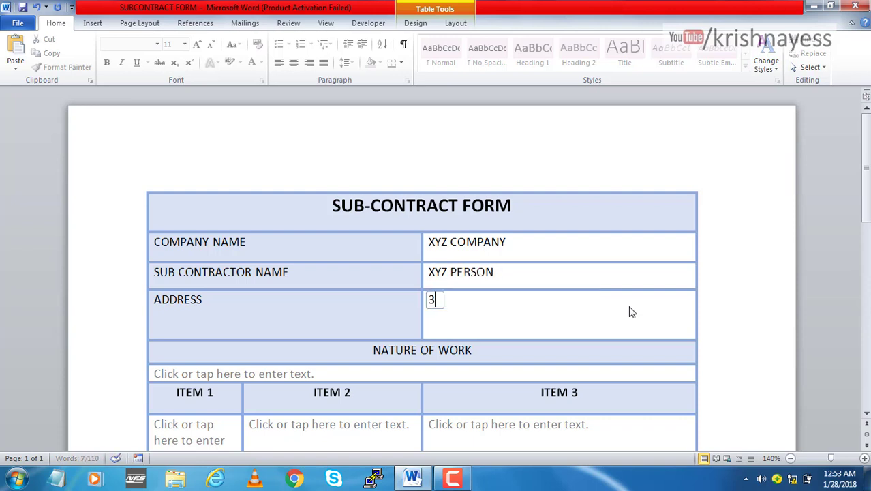
type(" 880")
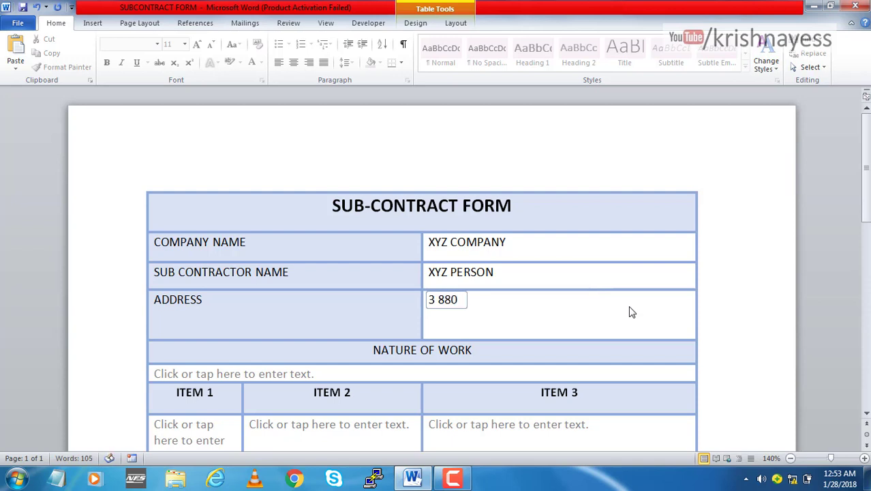
type("S DFASFK;ALSKFA ASDF")
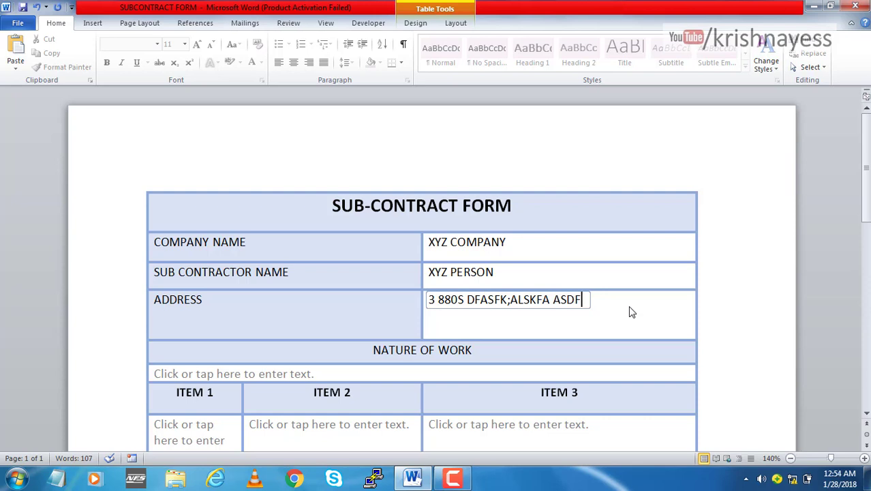
type("3 880S DFASFK;ALSKFA ASDF")
key("BackSpace")
key("BackSpace")
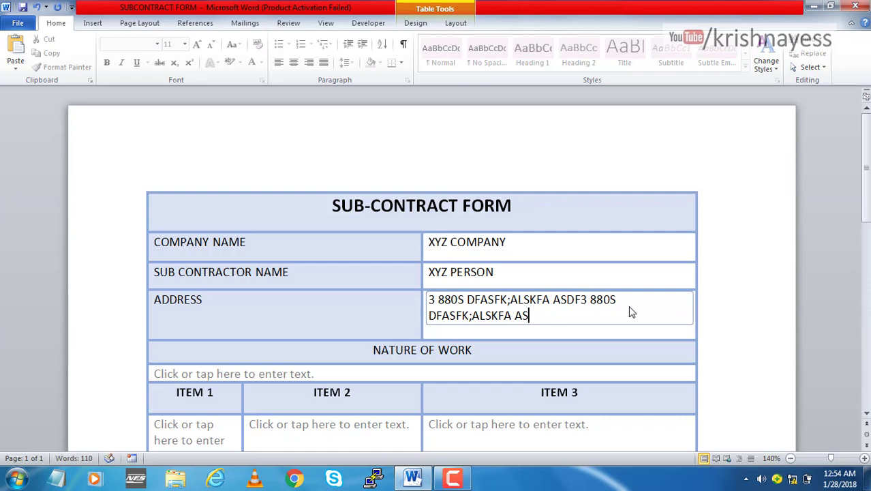
key("BackSpace")
key("BackSpace")
key("BackSpace")
key("BackSpace")
key("BackSpace")
key("BackSpace")
key("BackSpace")
key("BackSpace")
key("BackSpace")
key("BackSpace")
key("BackSpace")
key("BackSpace")
key("BackSpace")
key("BackSpace")
key("BackSpace")
key("BackSpace")
key("BackSpace")
key("BackSpace")
key("BackSpace")
key("BackSpace")
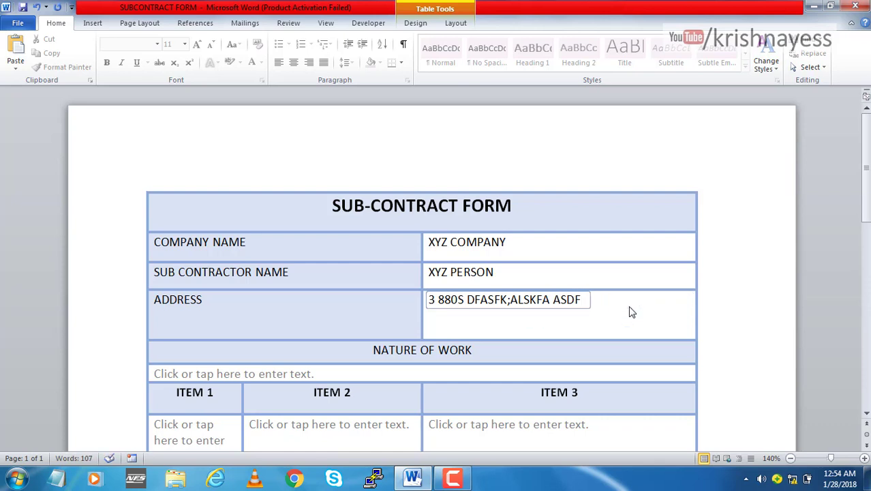
type("ASDKFJKLASJDFKLJASDKFJASLDKFASL")
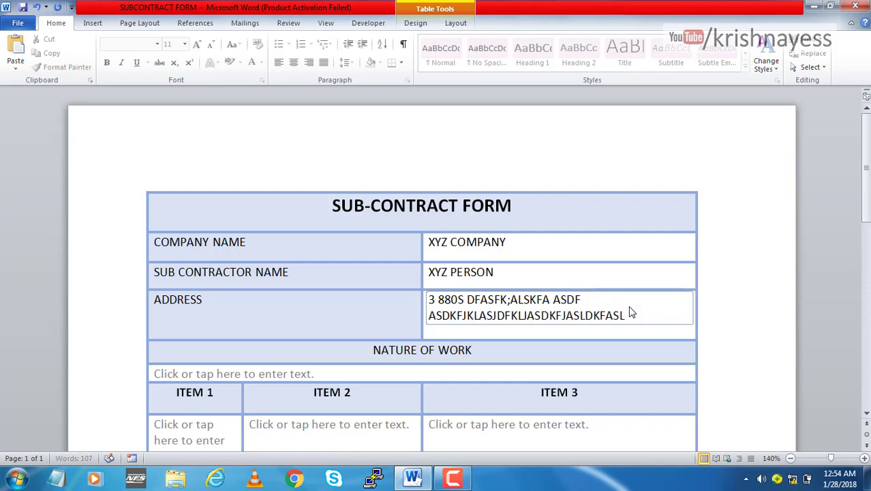
type("DKJFLAKSDJF")
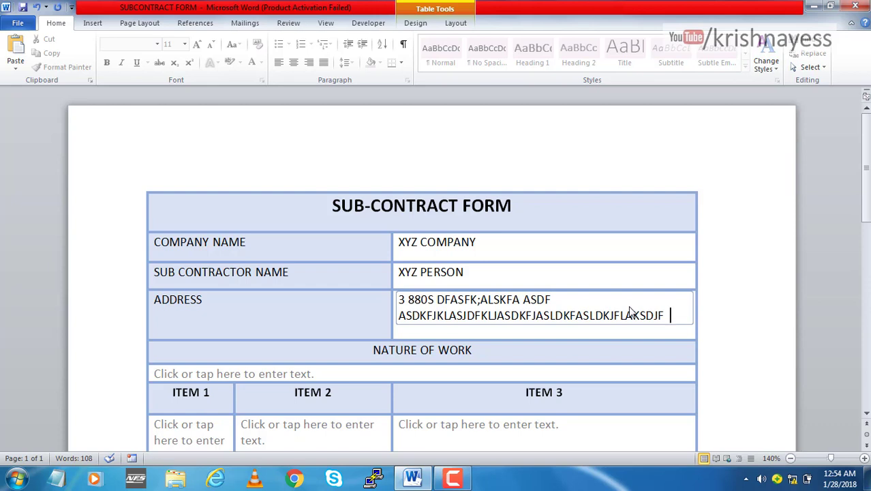
key("Tab")
key("Tab")
type(",LKFL;SDKF")
key("Tab")
key("Tab")
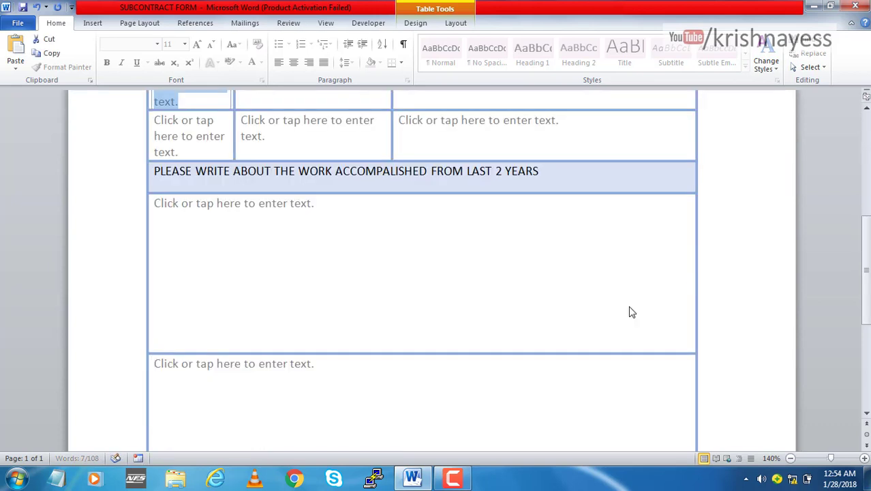
type("SDLFGKSDLFG")
key("Tab")
key("Tab")
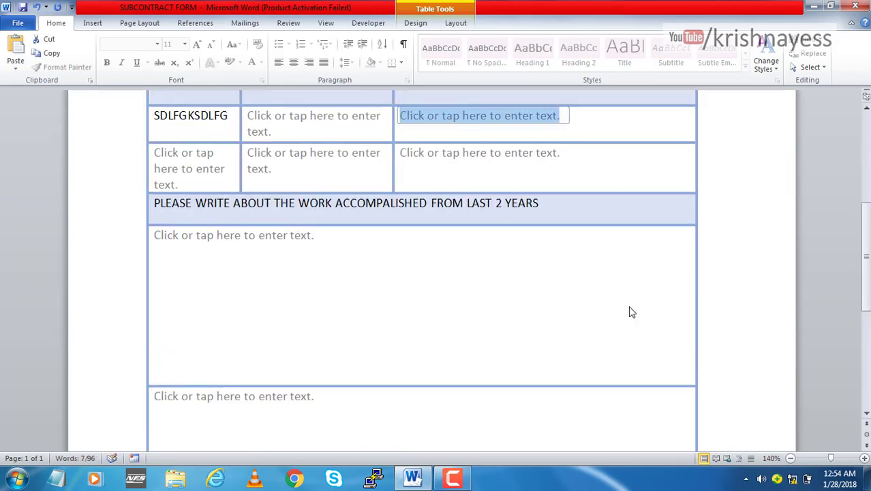
key("Tab")
key("Tab")
key("Tab")
key("Tab")
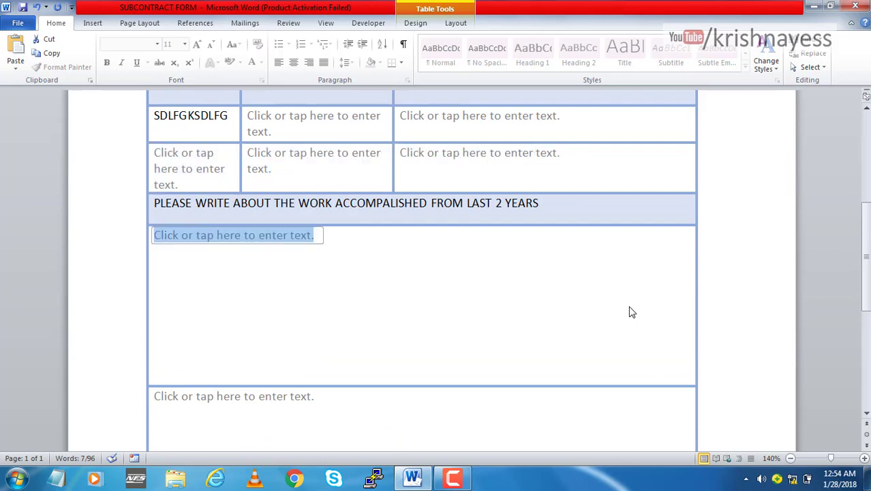
key("Tab")
type("SDLSDF;GKL")
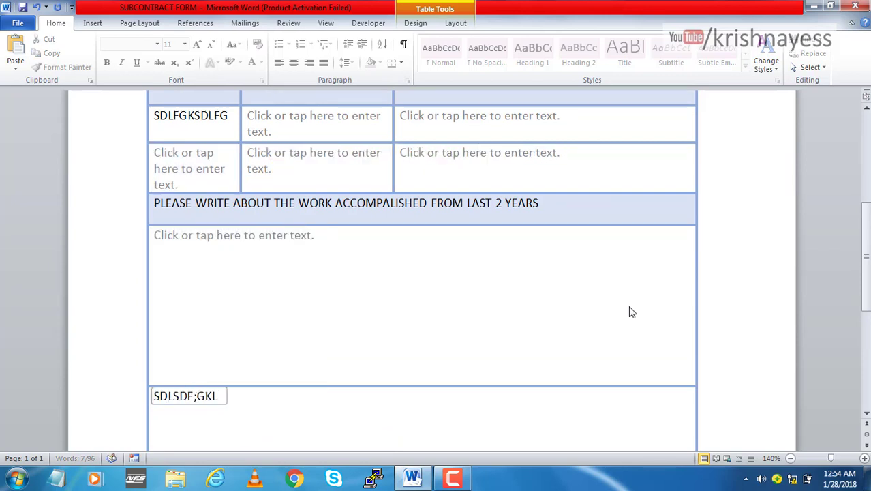
key("Tab")
type("SLG")
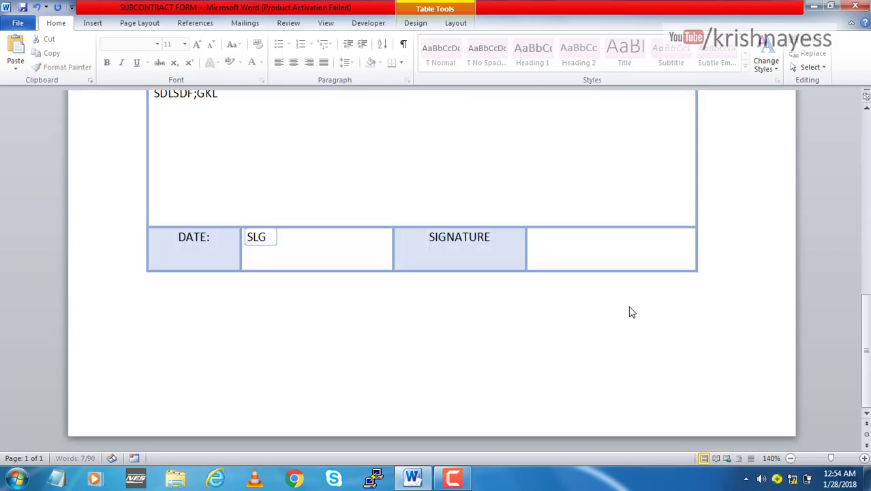
key("Tab")
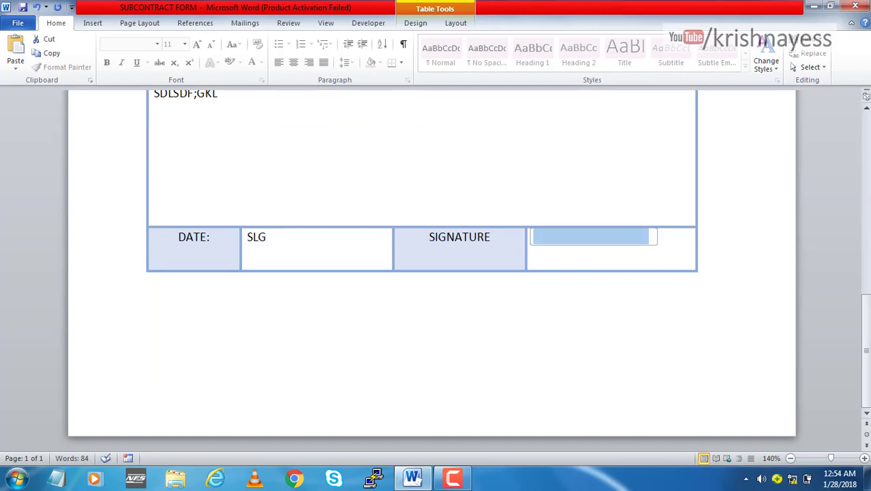
scroll(674, 354, "up", 9)
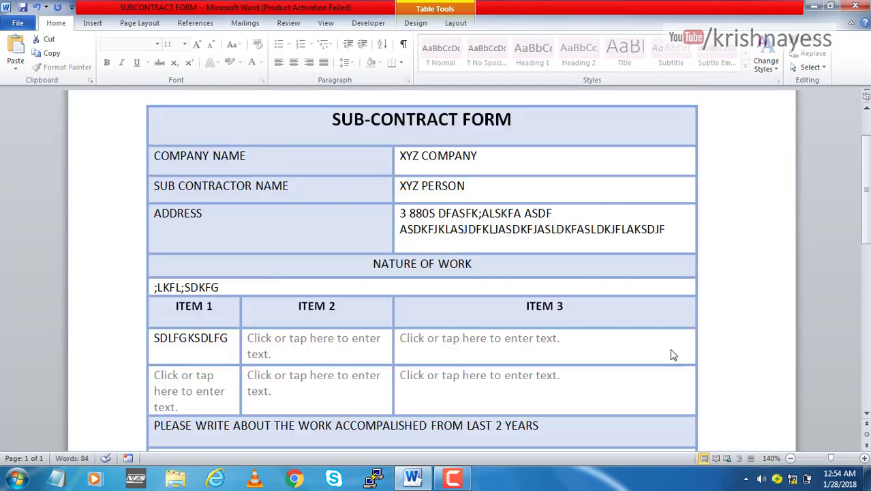
scroll(672, 353, "down", 9)
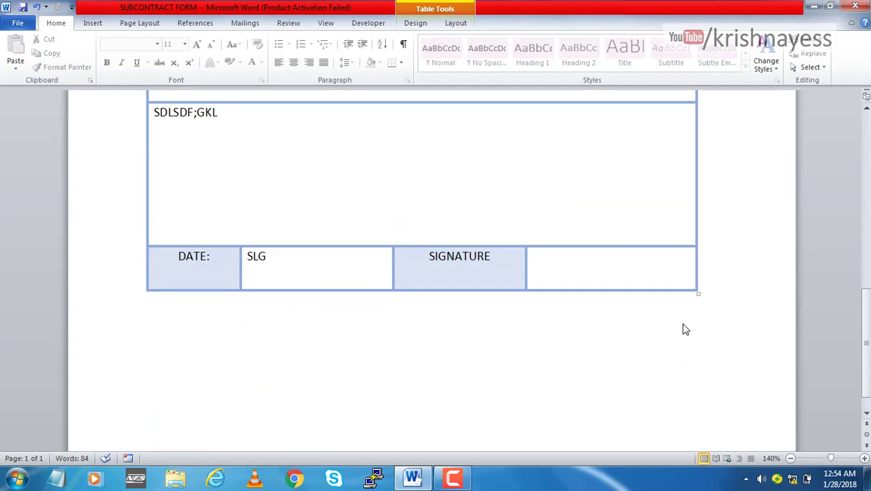
scroll(616, 367, "up", 9)
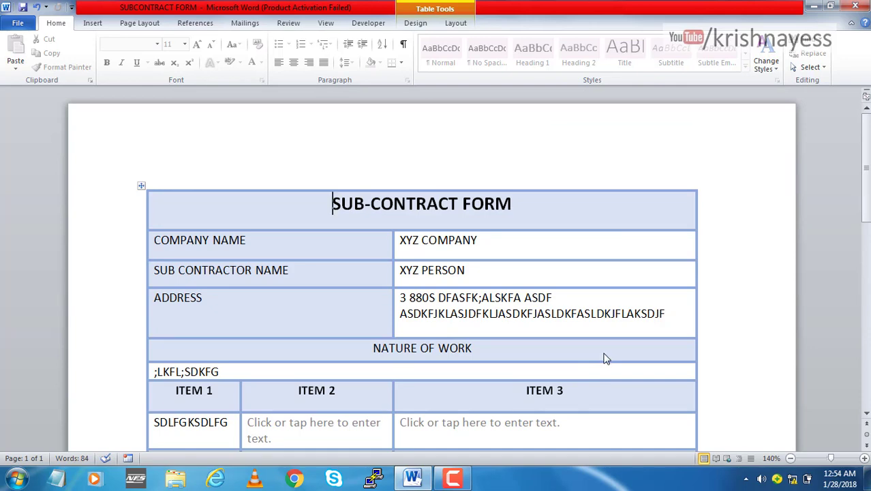
scroll(604, 357, "down", 4)
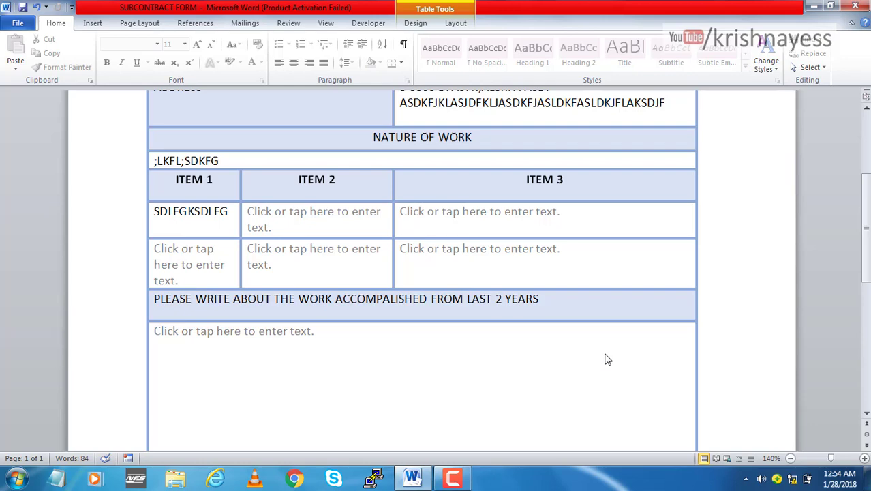
Create a new blank document and bring up the Insert Table size grid
left_click(15, 27)
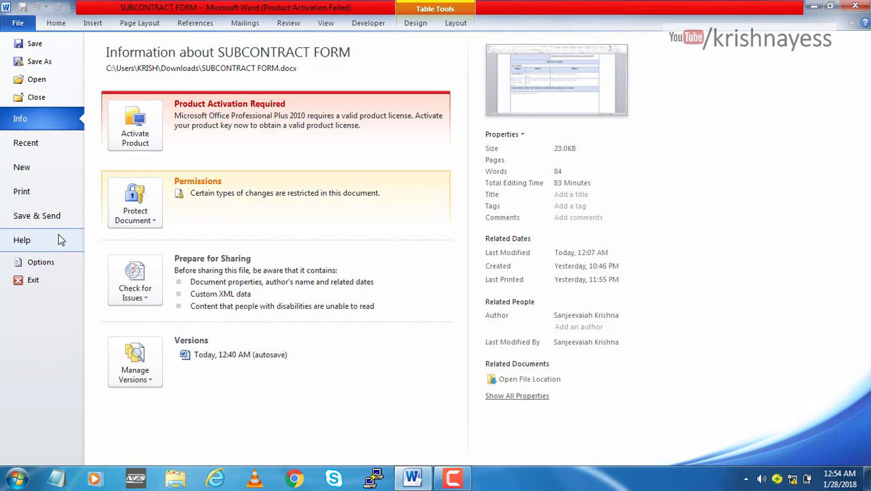
left_click(36, 173)
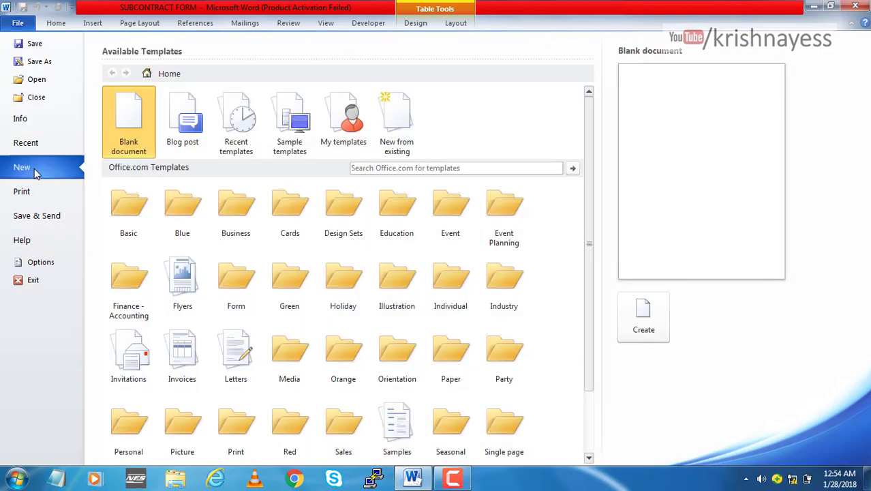
left_click(646, 327)
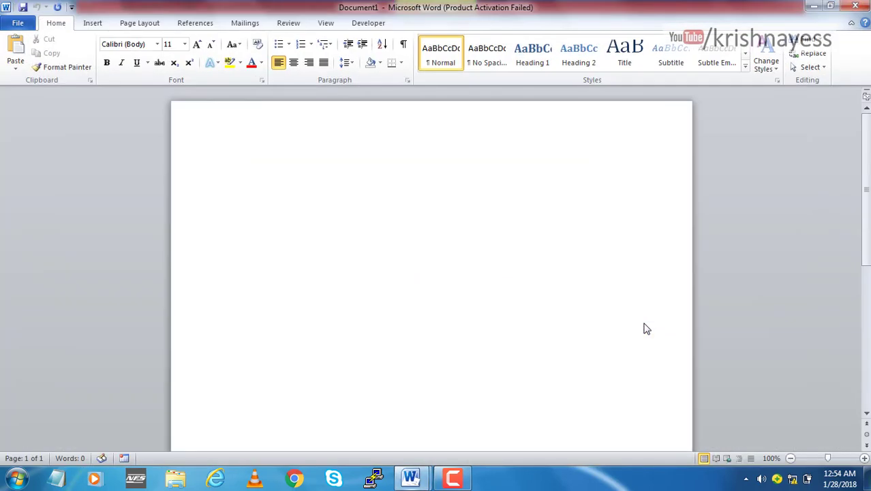
left_click(93, 25)
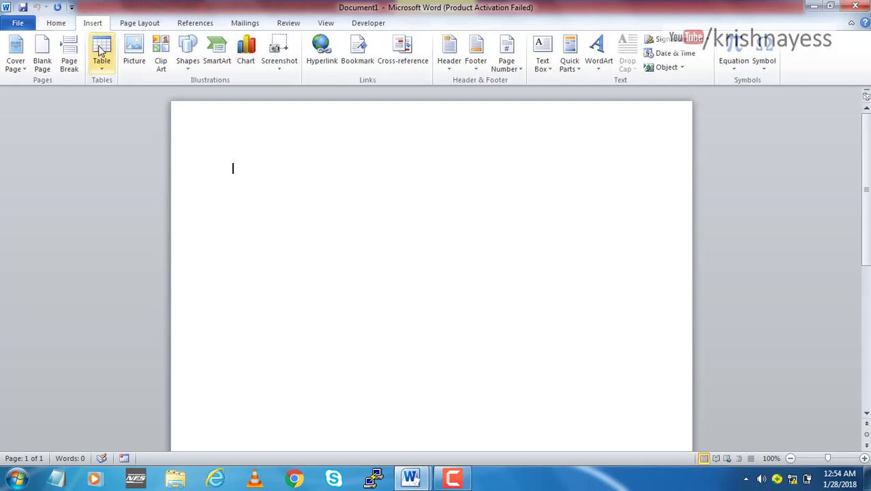
left_click(104, 67)
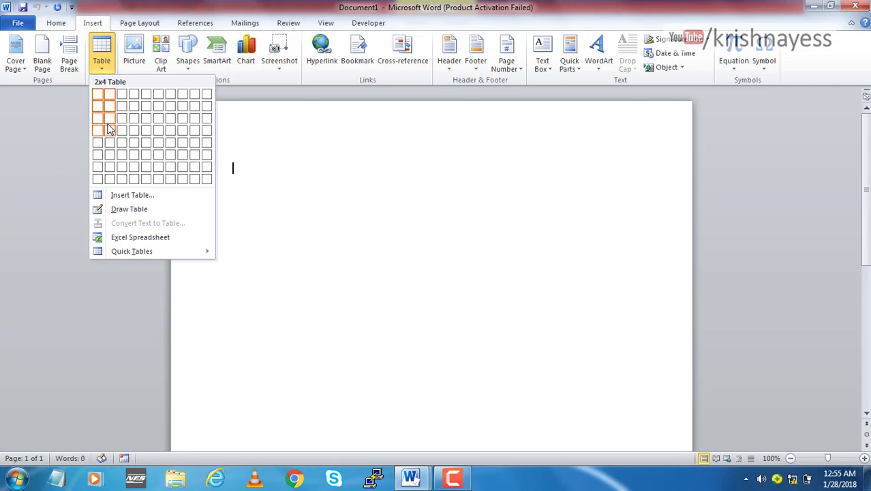
Insert a 2x3 table, drag its rows taller with the second tallest, and select the left column
left_click(113, 121)
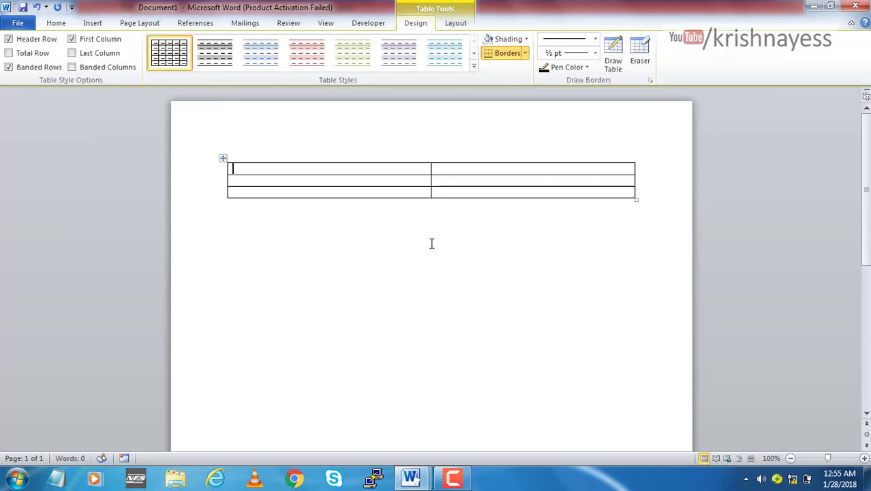
left_click_drag(424, 197, 430, 272)
left_click_drag(400, 186, 407, 243)
left_click_drag(407, 176, 407, 205)
left_click_drag(399, 358, 413, 331)
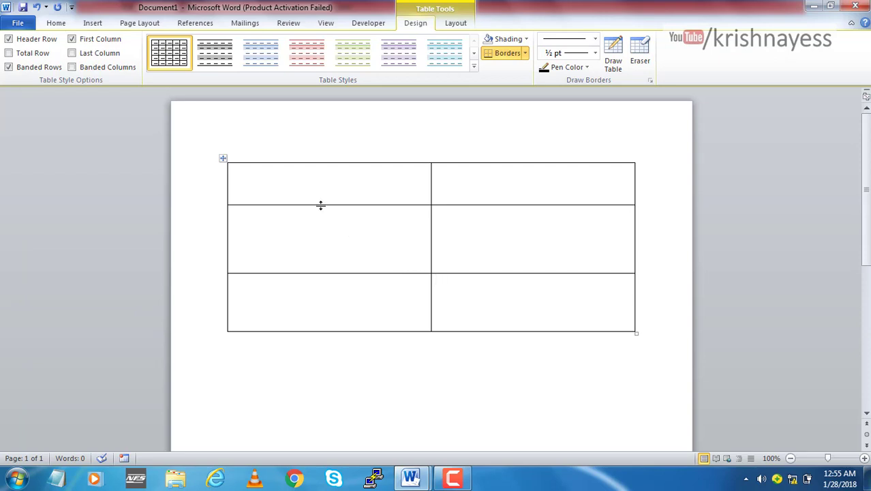
left_click_drag(306, 187, 306, 287)
right_click(298, 214)
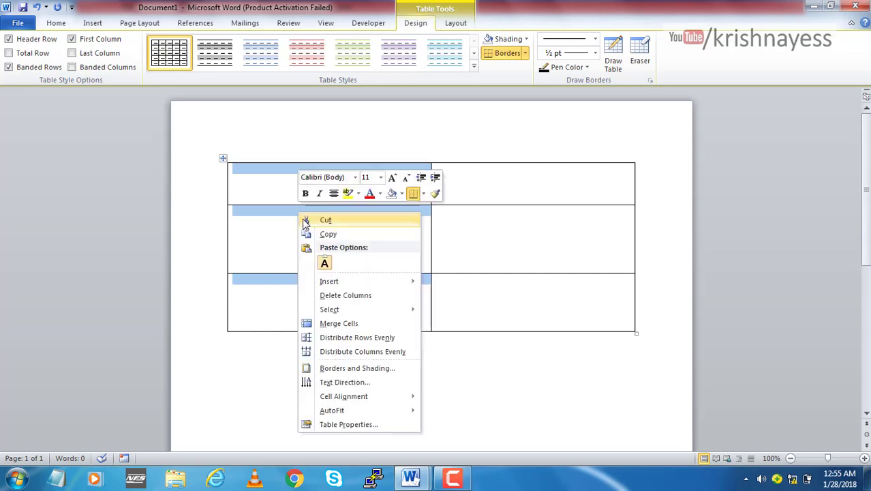
Apply a light blue shading fill to the selected left column through Table Properties
left_click(374, 426)
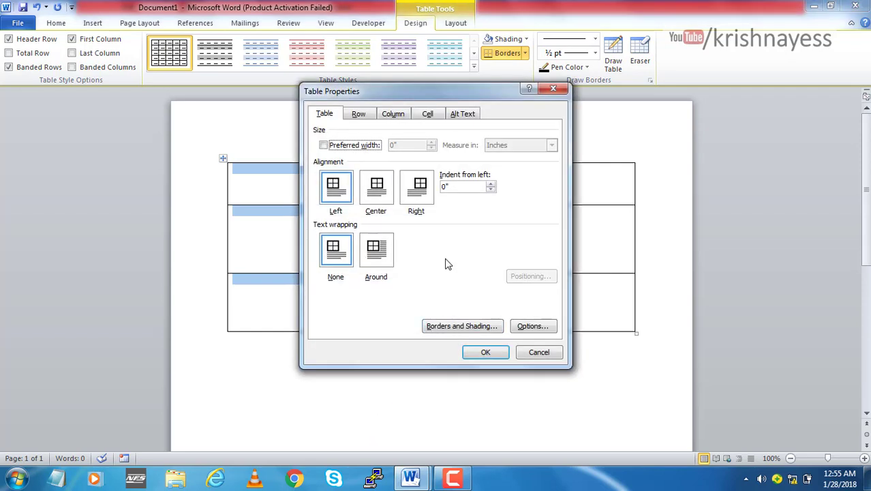
left_click(462, 330)
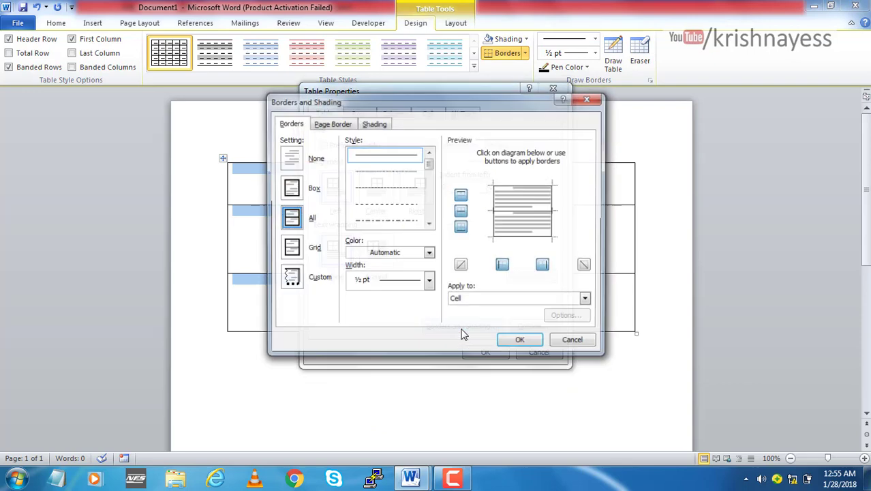
left_click(376, 125)
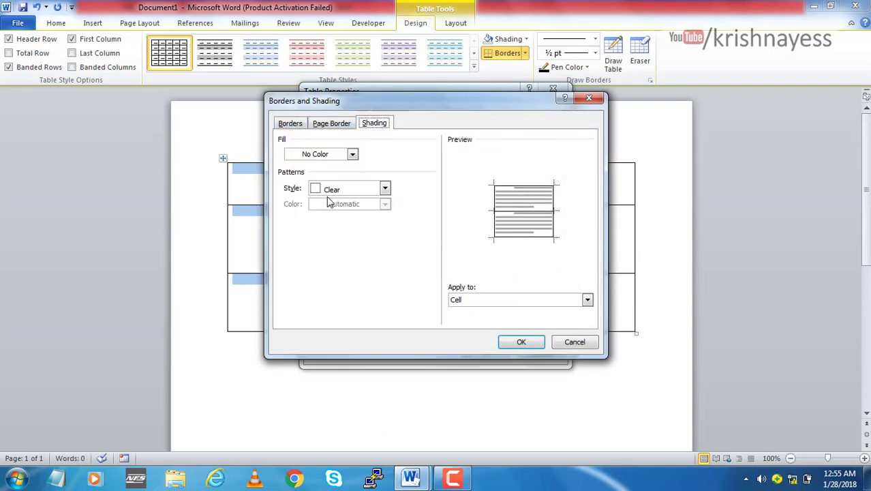
left_click(329, 157)
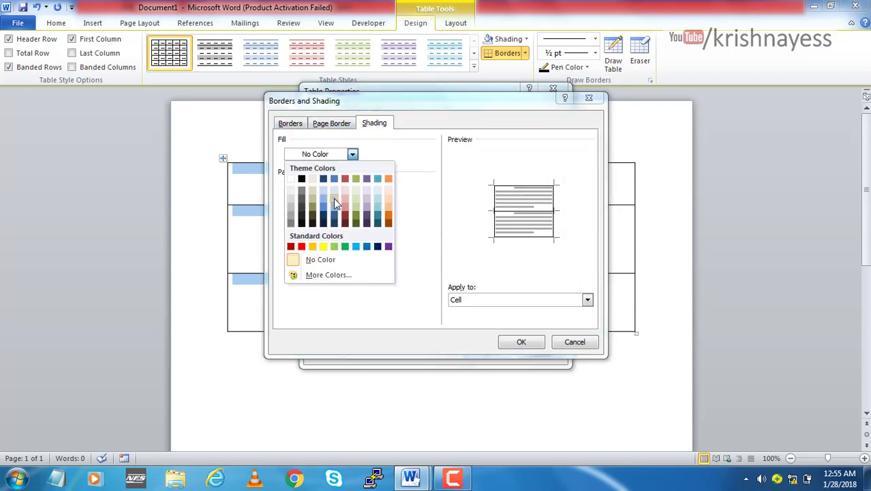
left_click(334, 198)
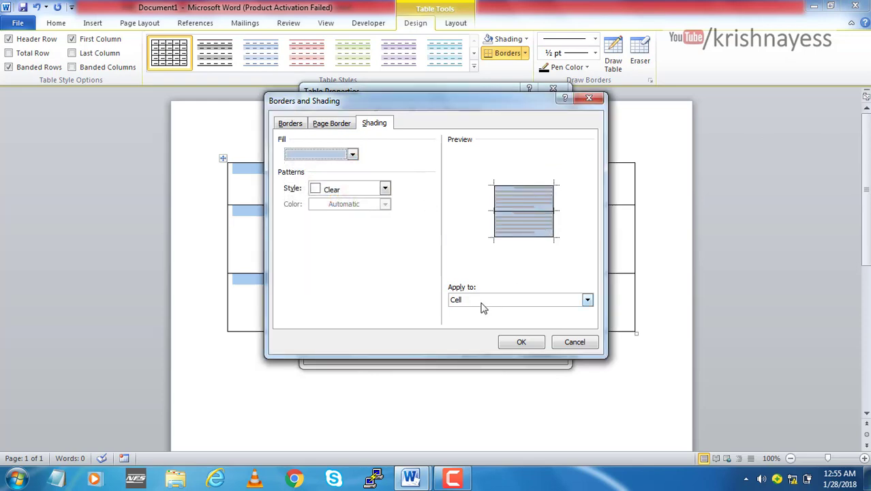
left_click(521, 342)
left_click(490, 351)
left_click(460, 391)
left_click(319, 189)
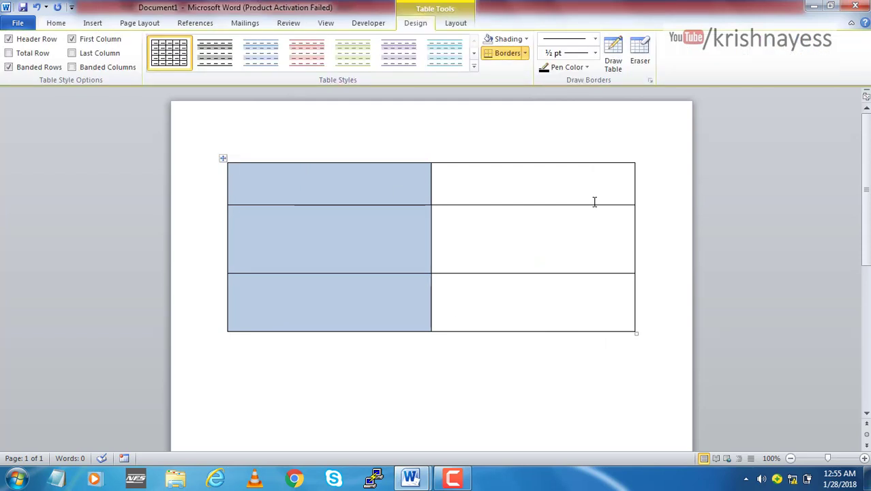
Type NAME, ADDRESS and CONTRACT DETAILS into the three left-column cells
type("NAME")
key("Tab")
key("Tab")
type("ADDRESS")
key("Tab")
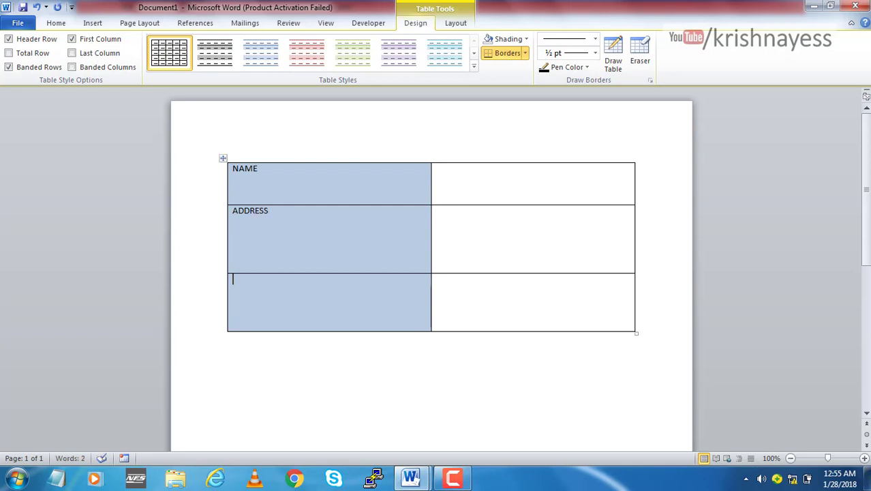
type("CONTRACT DET")
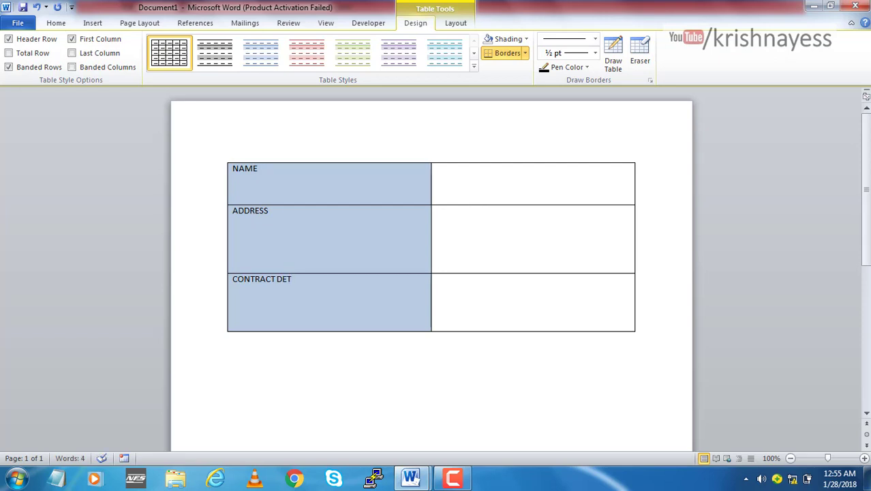
type("AILS")
left_click(435, 278)
left_click(518, 196)
left_click(497, 226)
left_click(464, 185)
Insert a Plain Text content control in the cells beside NAME, ADDRESS and CONTRACT DETAILS
left_click(368, 25)
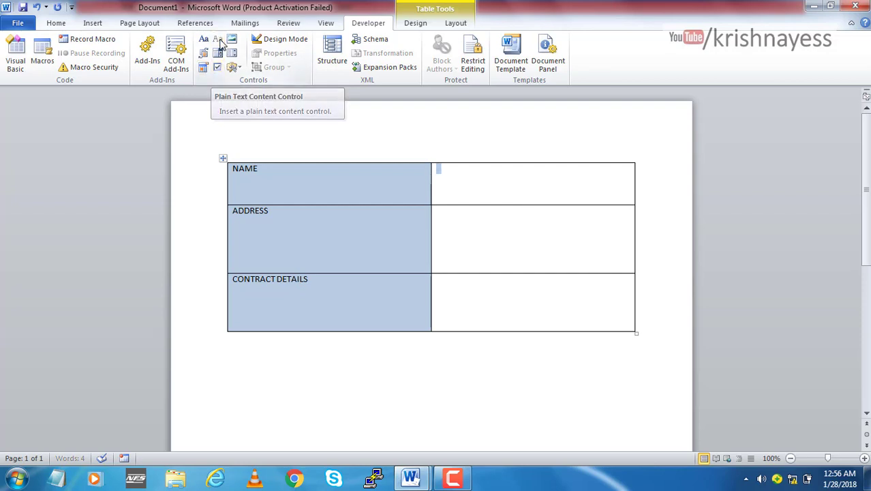
left_click(218, 40)
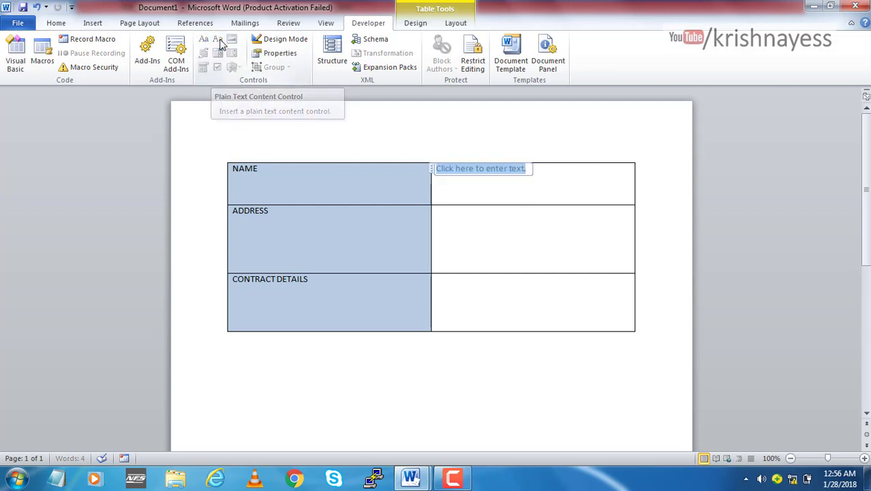
left_click(496, 233)
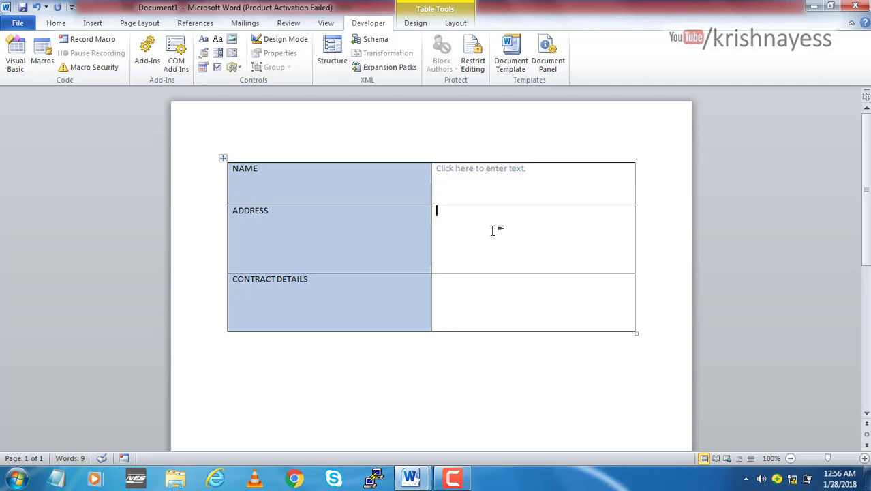
left_click(215, 43)
left_click(494, 288)
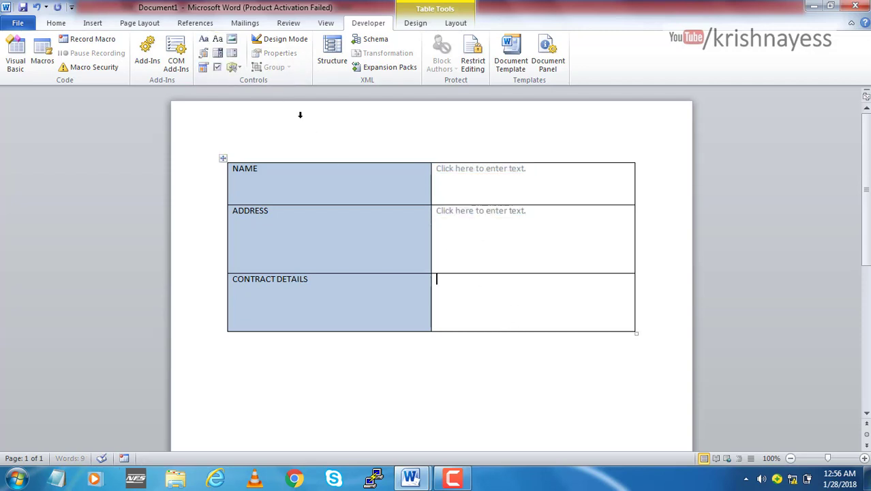
left_click(207, 41)
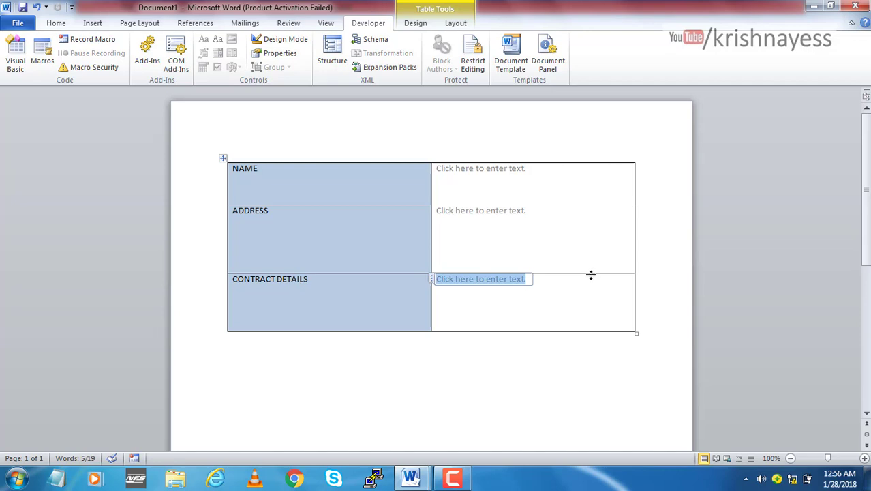
left_click(654, 267)
left_click(289, 182)
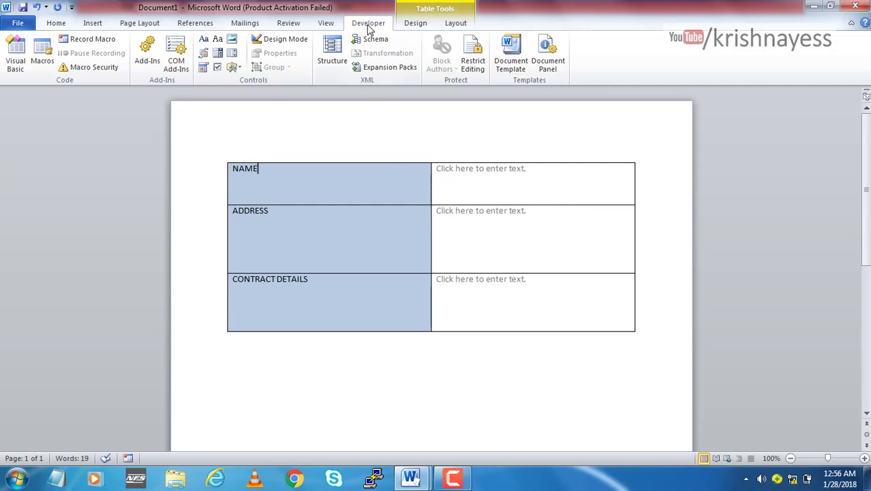
In Restrict Editing, allow only 'Filling in forms' as the permitted editing type
left_click(473, 65)
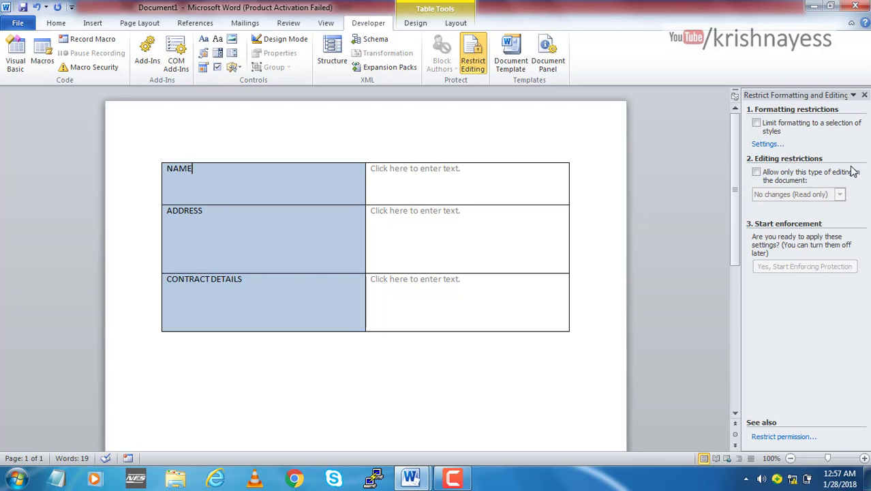
left_click(757, 172)
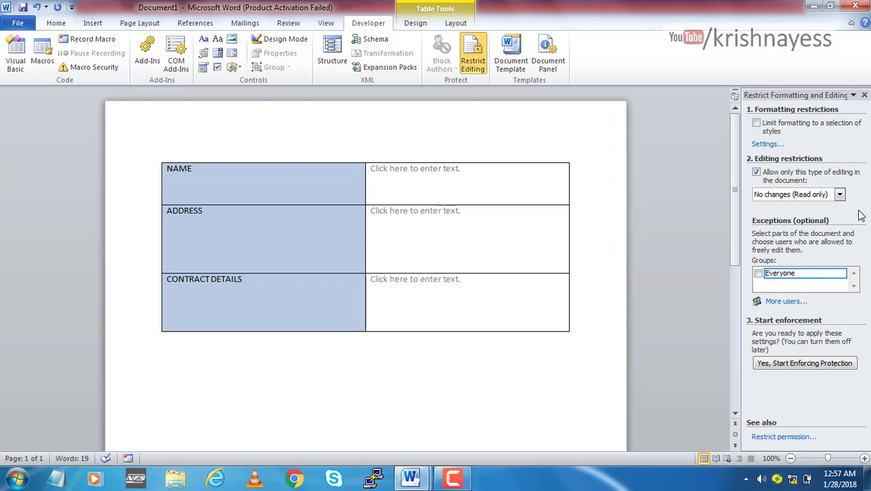
left_click(840, 195)
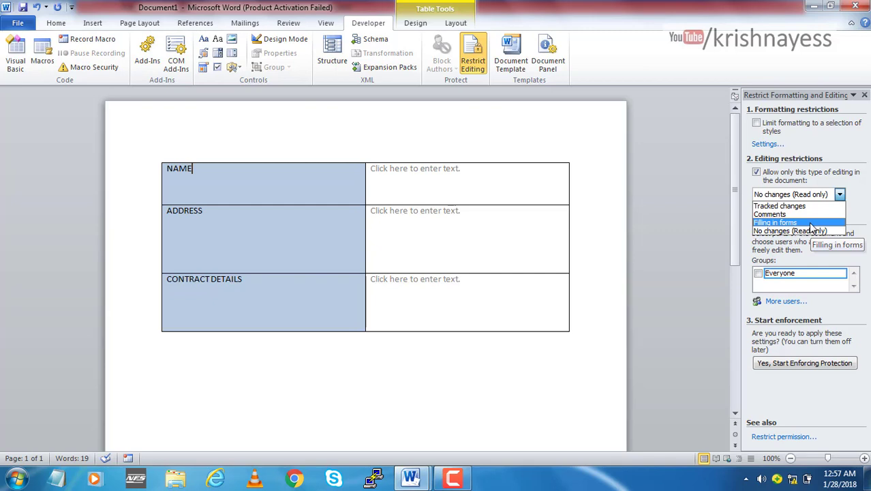
left_click(776, 222)
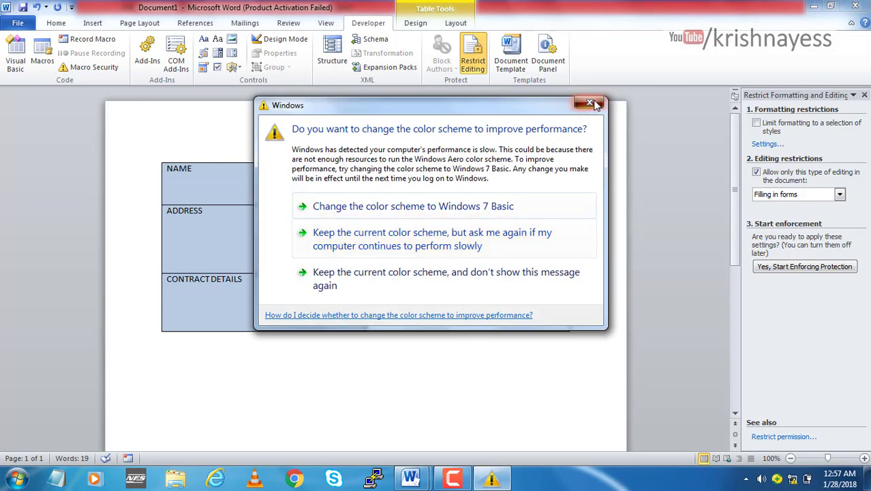
left_click(592, 104)
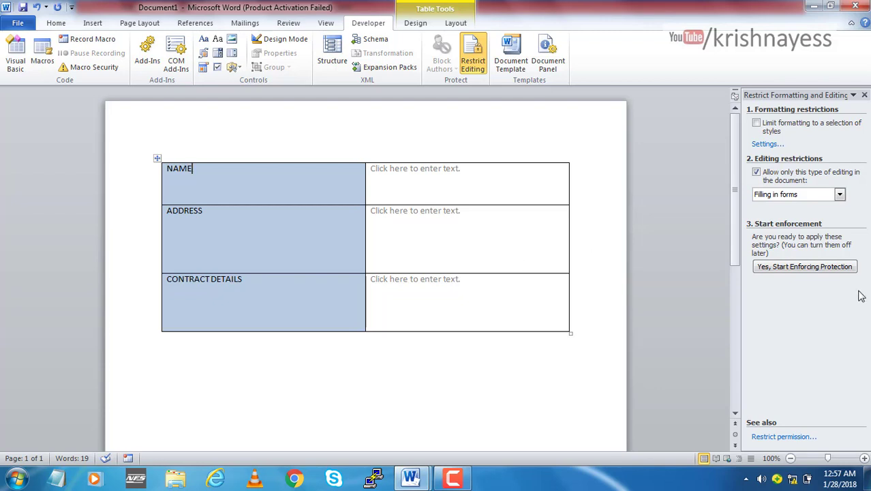
Start enforcing the forms-only protection with no password
left_click(800, 267)
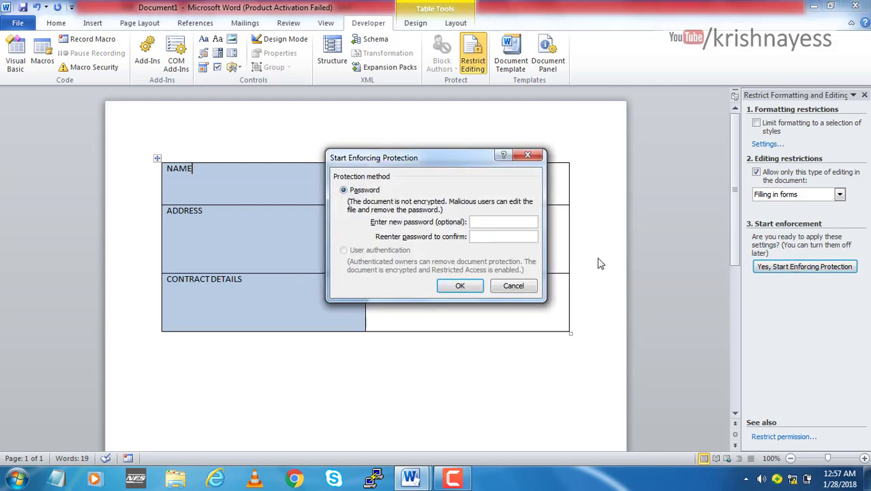
left_click(513, 222)
left_click(466, 287)
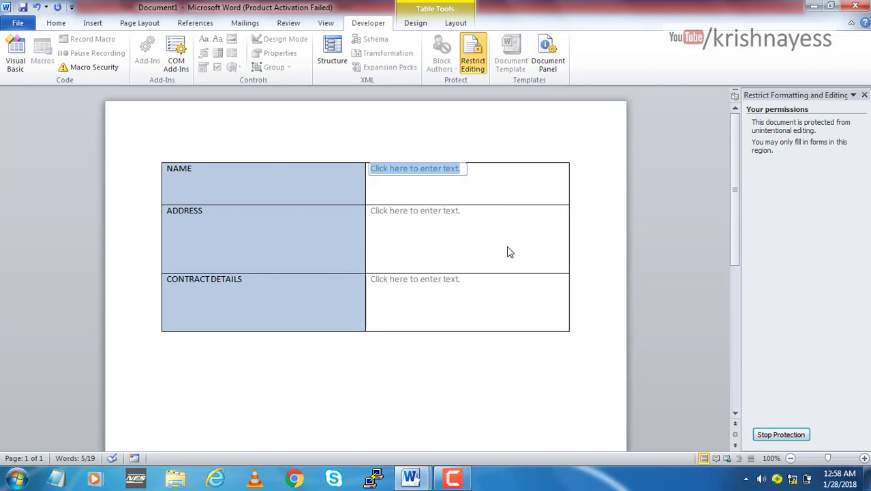
Fill NAME with ASDGFSDGSDG and ADDRESS and CONTRACT DETAILS with ASDFADSF
left_click(428, 214)
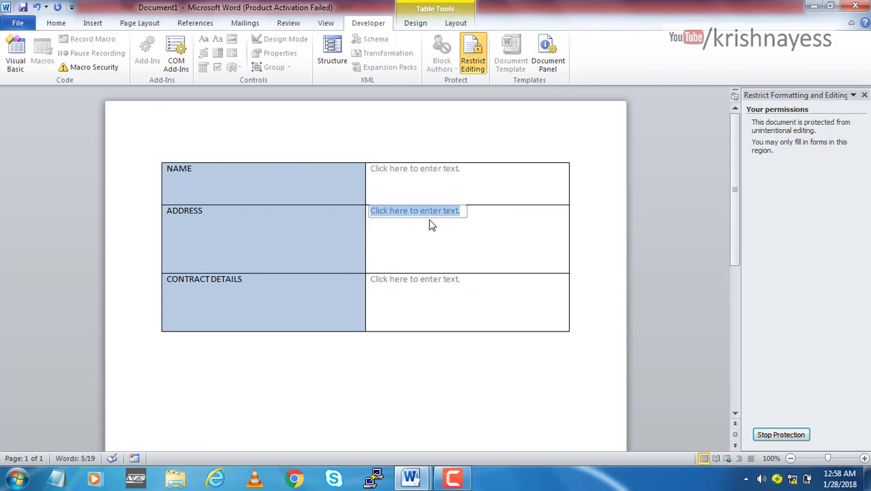
left_click(216, 178)
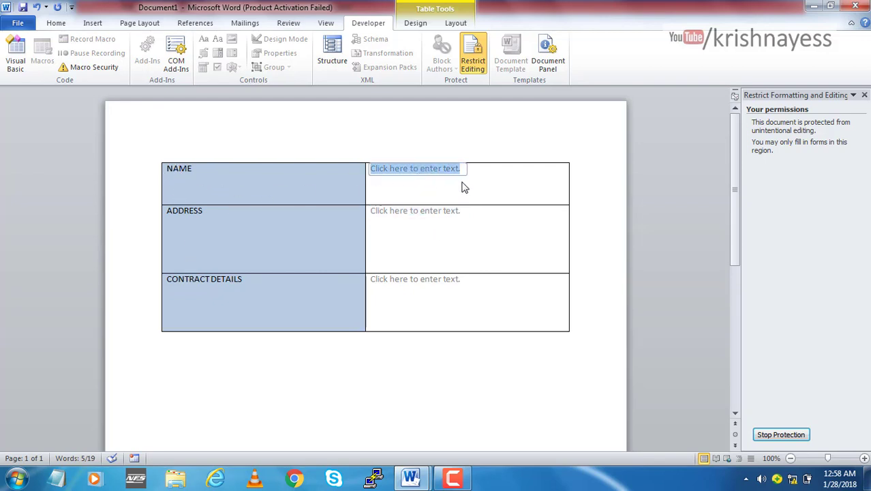
type("ASDGFSDGSDG")
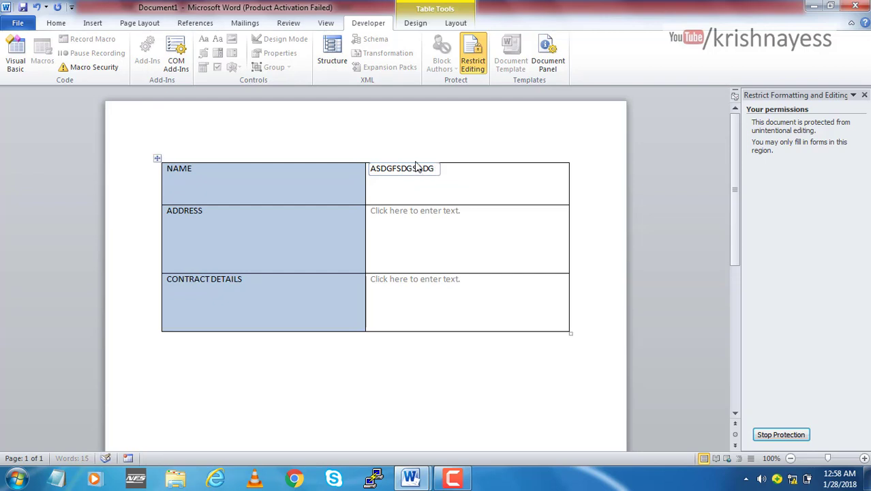
key("Tab")
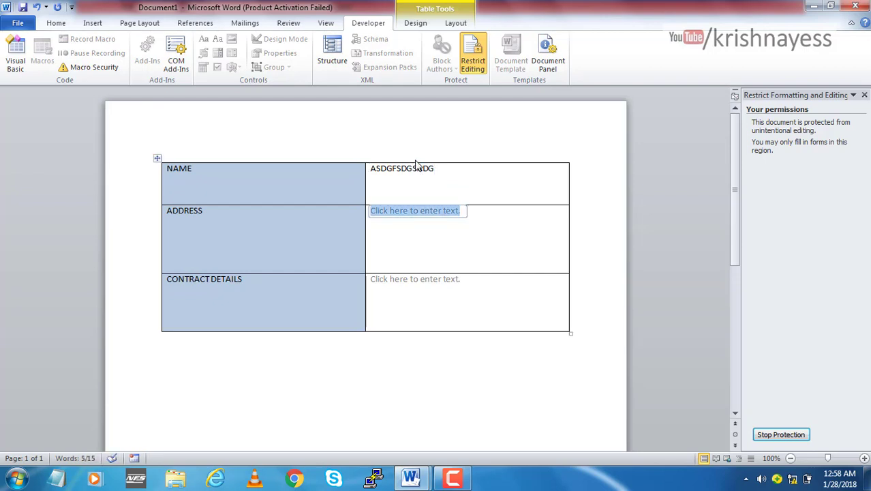
type("ASDFADSF")
key("Tab")
type("ASDFADSF")
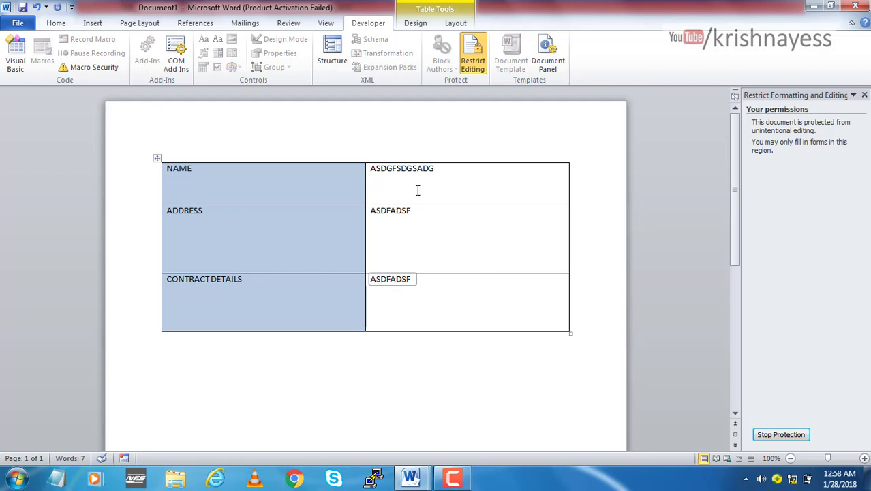
left_click(394, 168)
left_click_drag(395, 168, 404, 201)
left_click(391, 218)
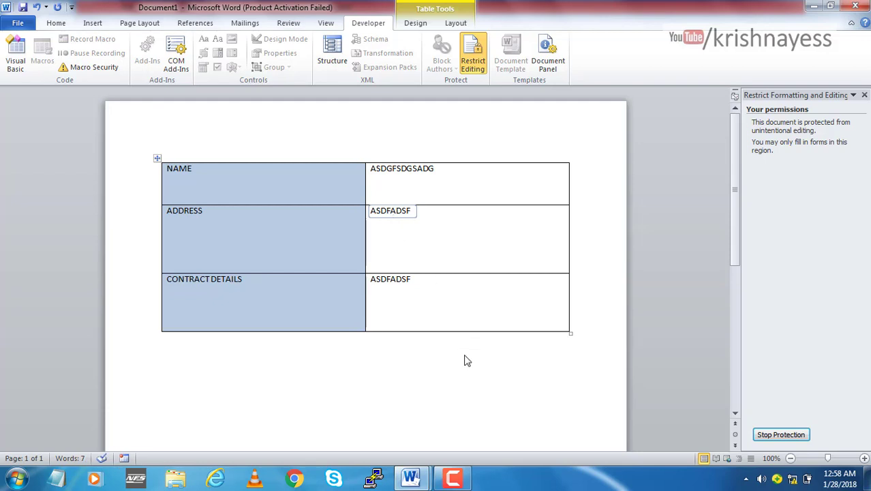
left_click(411, 479)
left_click(375, 440)
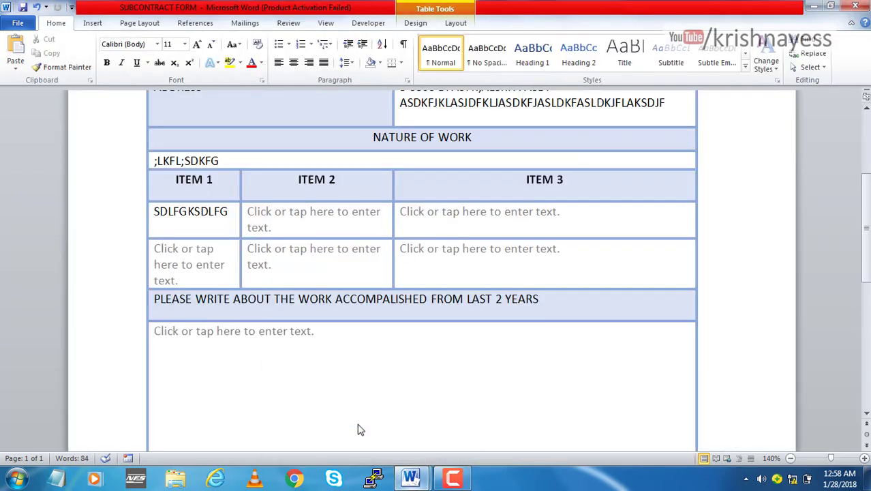
scroll(513, 267, "up", 4)
scroll(513, 267, "up", 1)
scroll(513, 267, "down", 7)
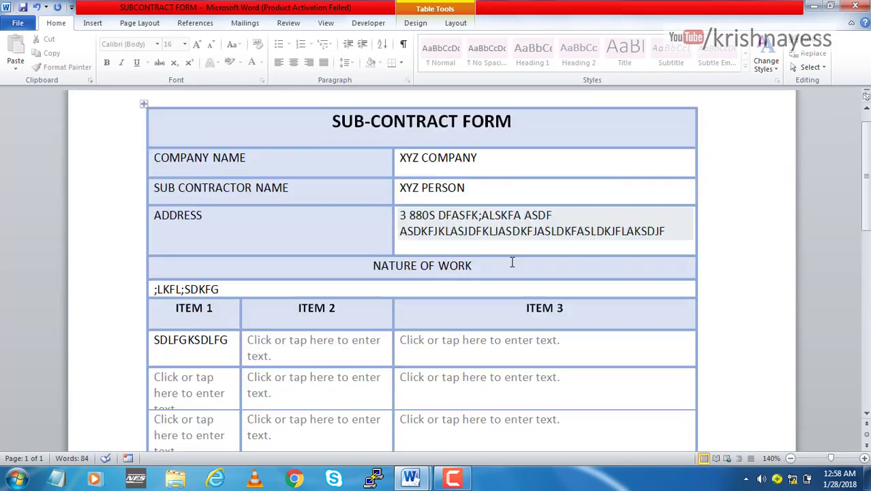
key("alt+Tab")
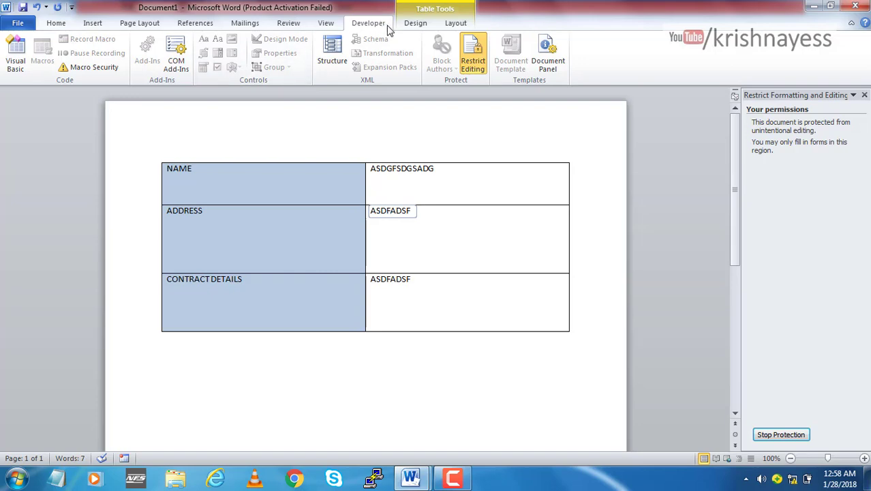
left_click(18, 22)
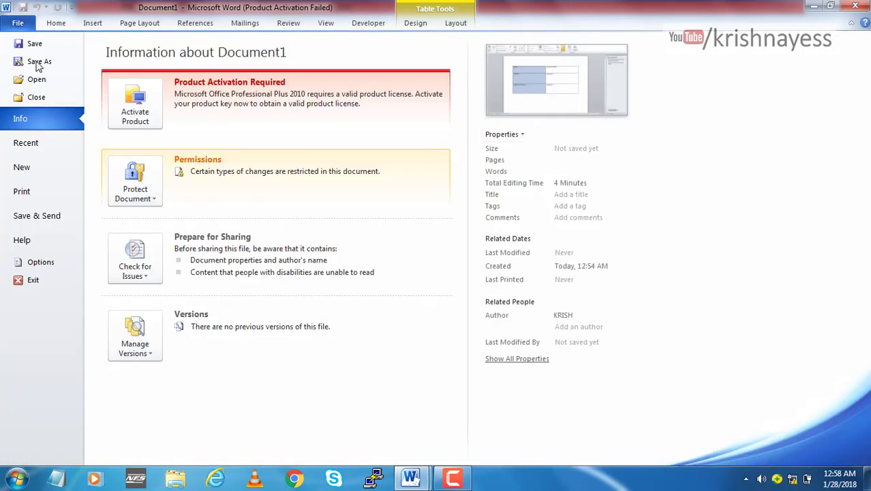
left_click(49, 263)
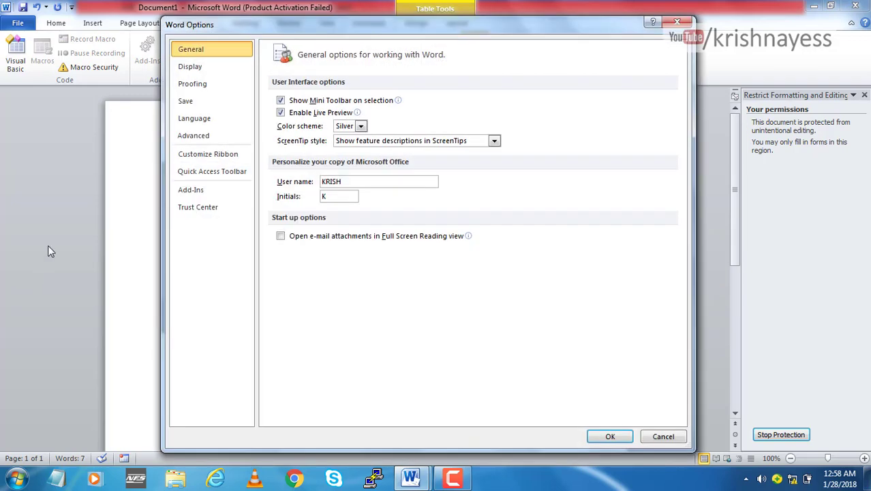
left_click(206, 156)
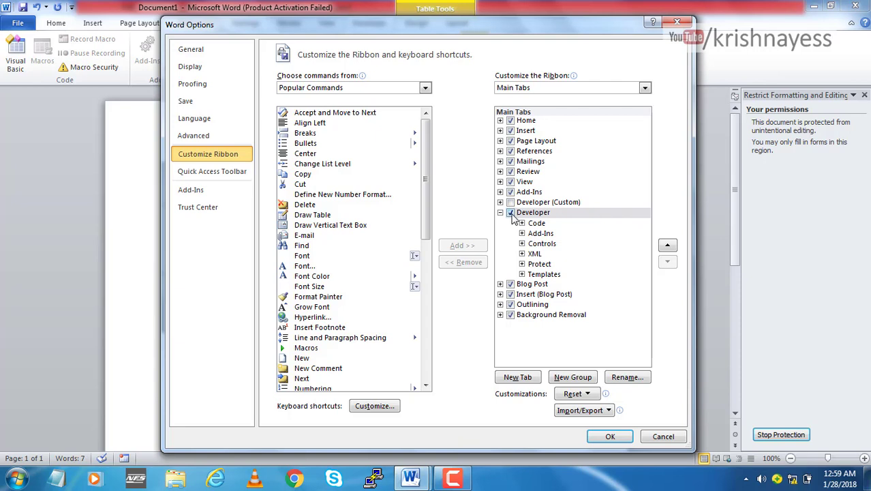
left_click(609, 436)
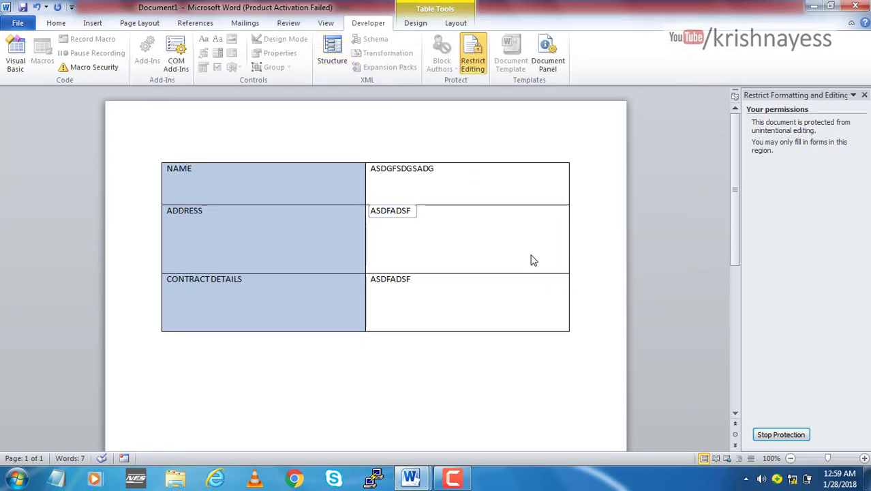
Switch to the SUBCONTRACT FORM document from the taskbar and view the top of its form
mouse_move(410, 479)
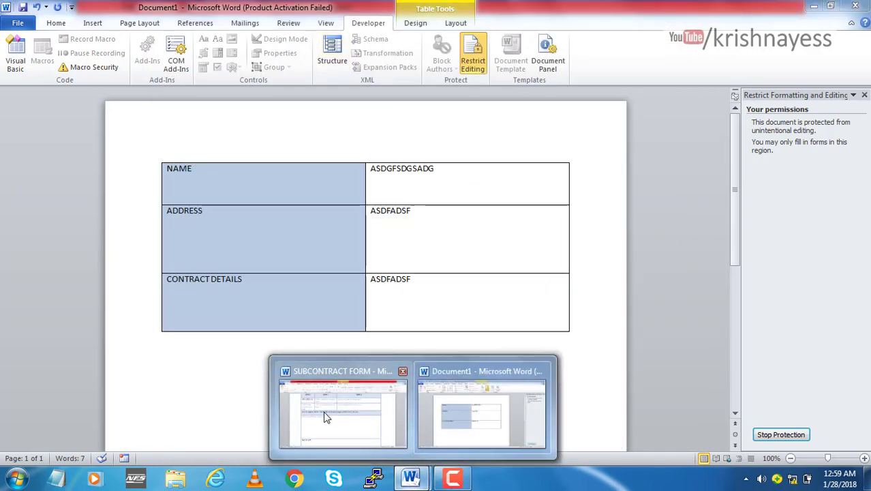
left_click(324, 416)
scroll(510, 306, "down", 4)
scroll(508, 304, "up", 8)
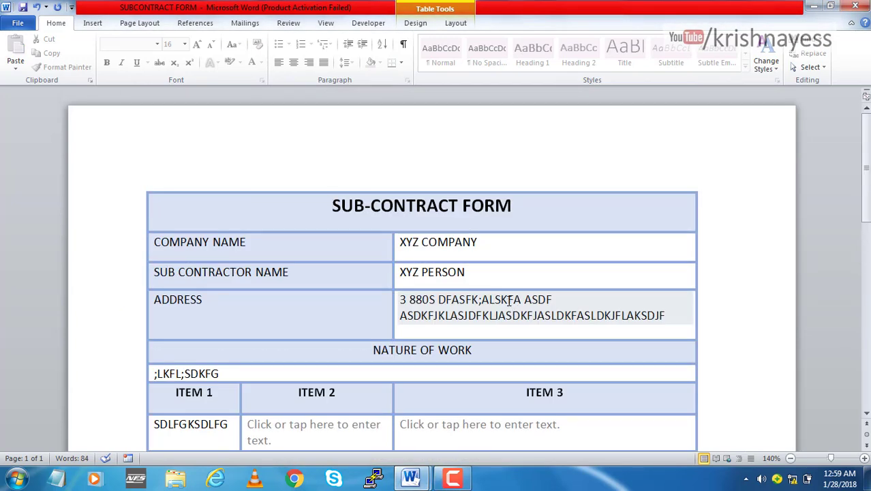